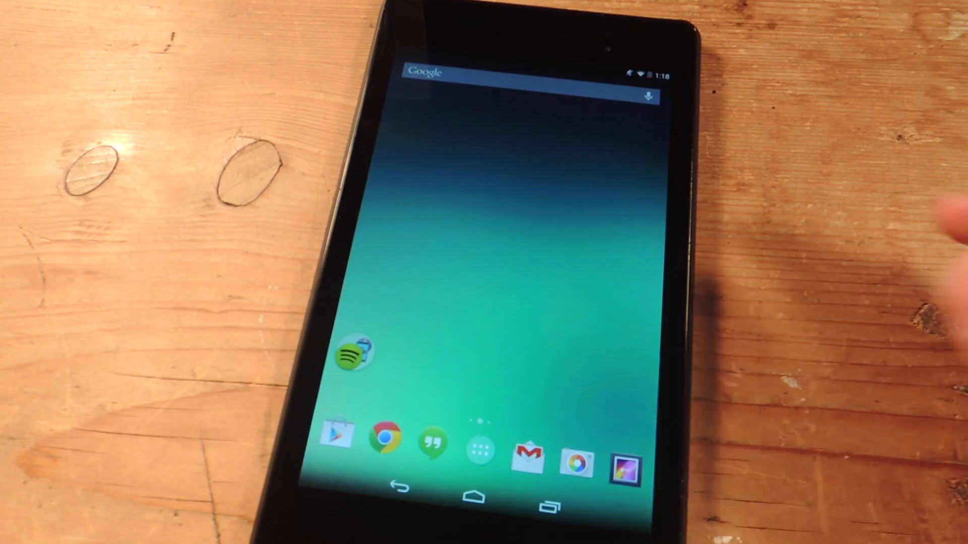
Step: Launch the Kids mode app from the second page of the app drawer
click(480, 442)
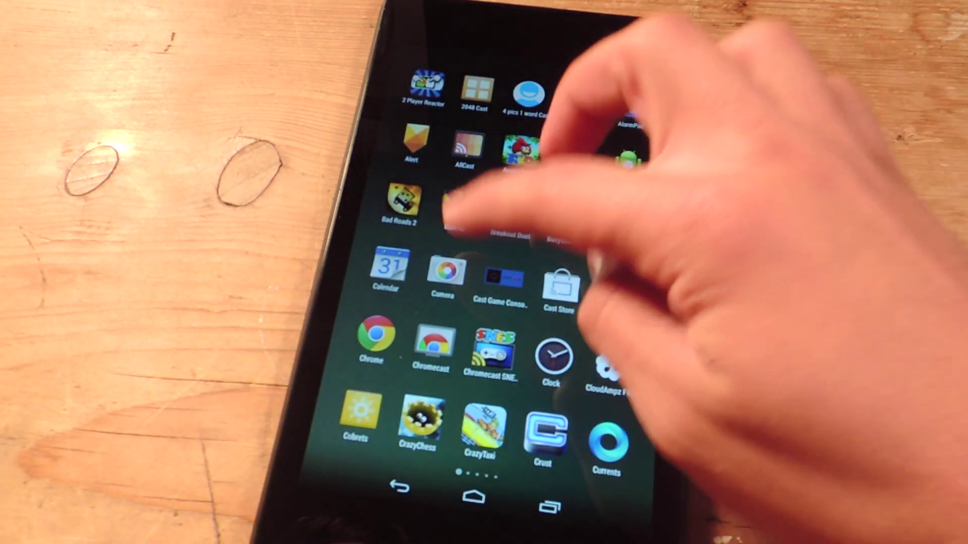
drag(590, 265, 423, 265)
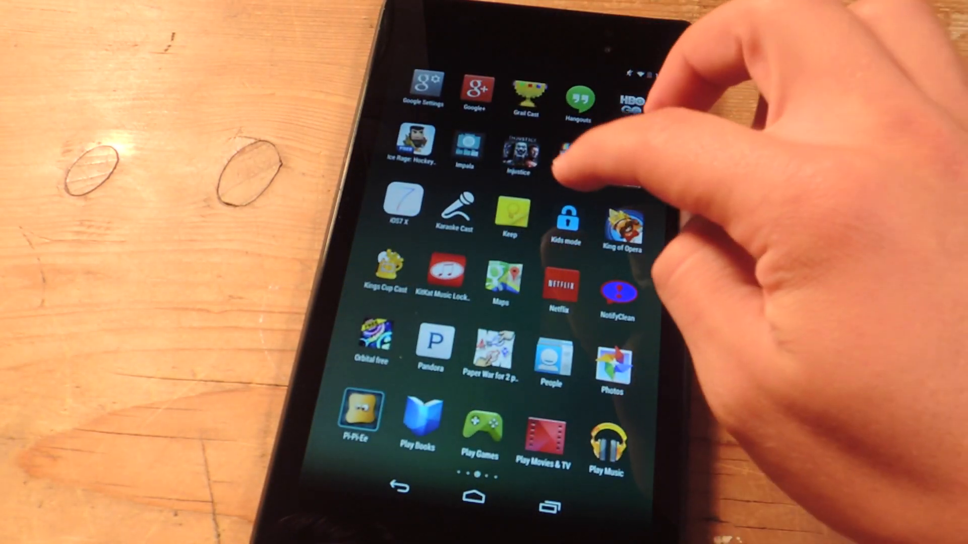
click(575, 204)
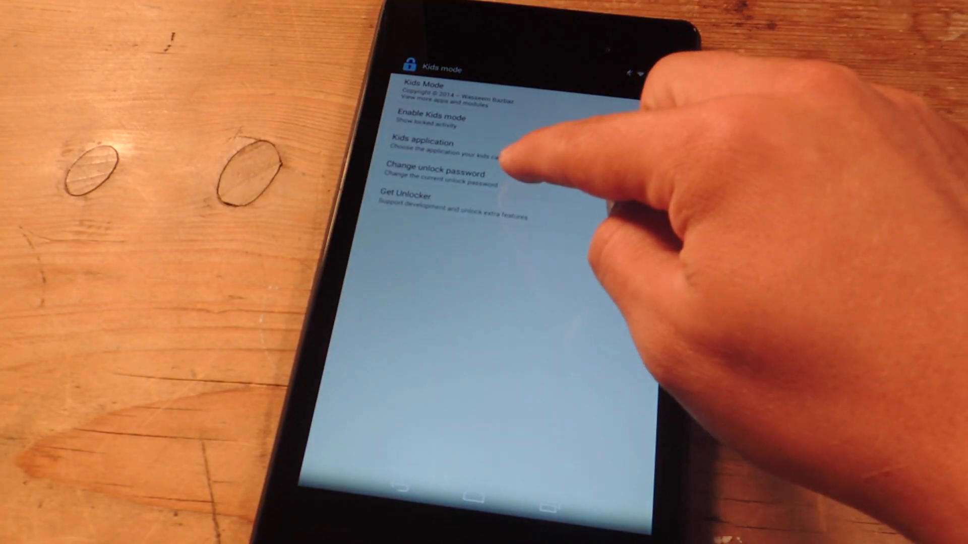
Step: Enter the codes on the keypad under Change unlock password and confirm the new password
click(484, 152)
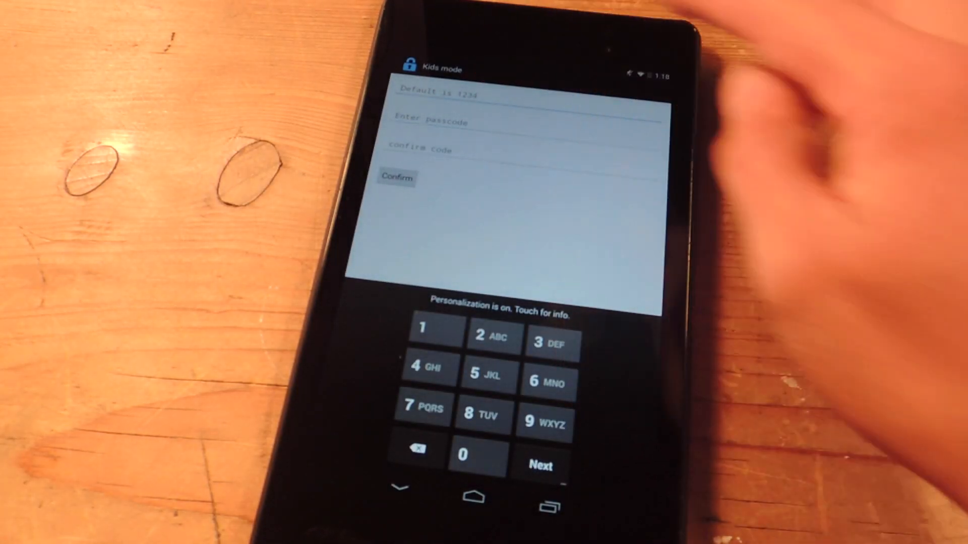
click(422, 327)
click(485, 336)
click(540, 341)
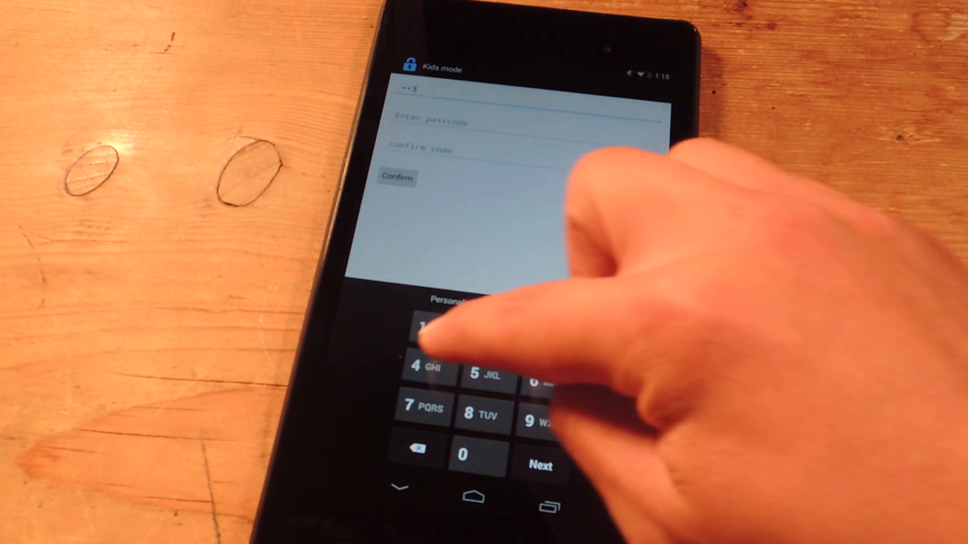
click(419, 367)
click(454, 121)
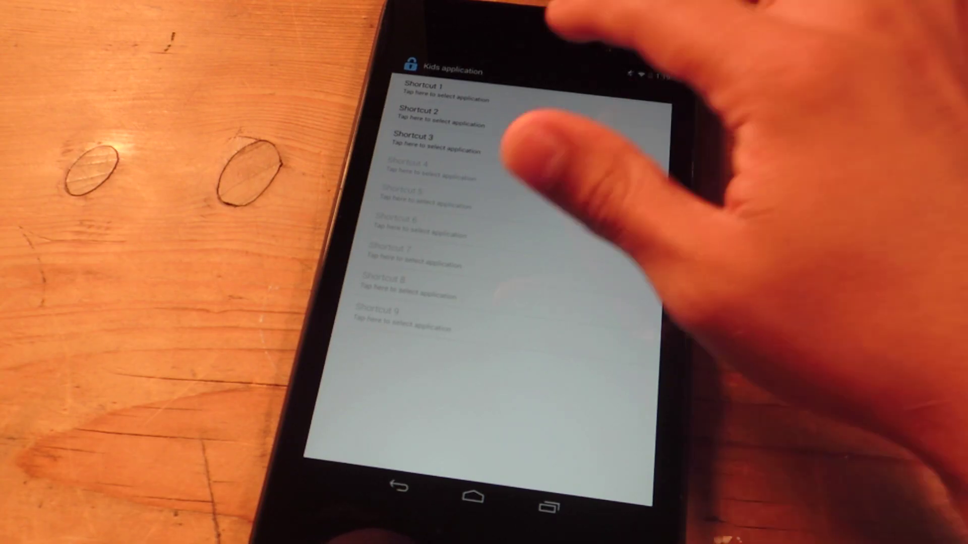
Step: Assign Angry Birds to Shortcut 1 and Bad Roads 2 to Shortcut 2
click(521, 140)
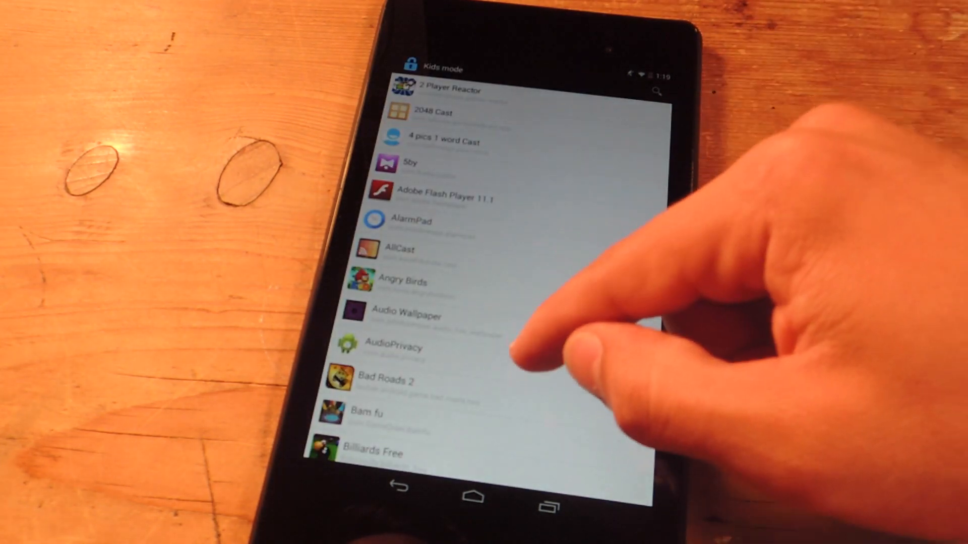
drag(530, 363, 530, 227)
click(469, 280)
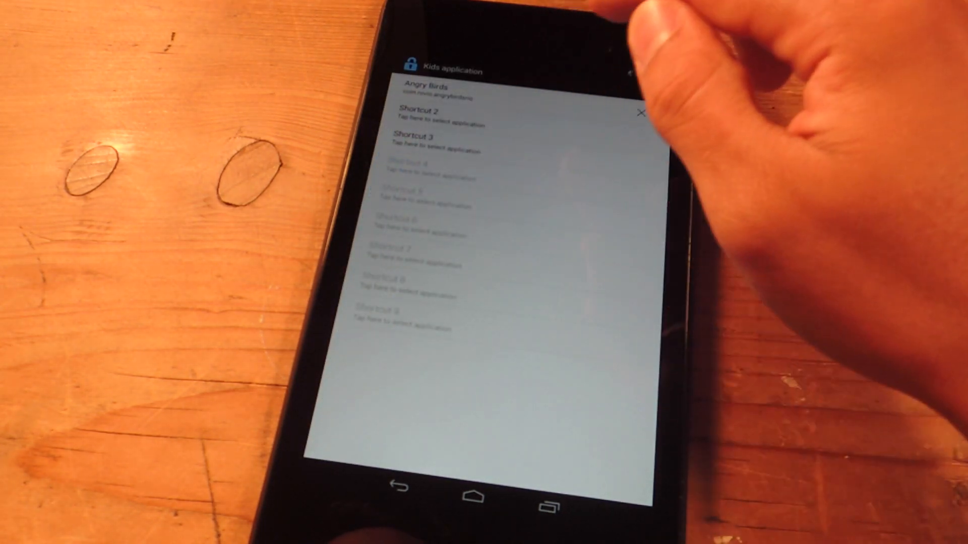
click(529, 114)
drag(545, 303, 545, 212)
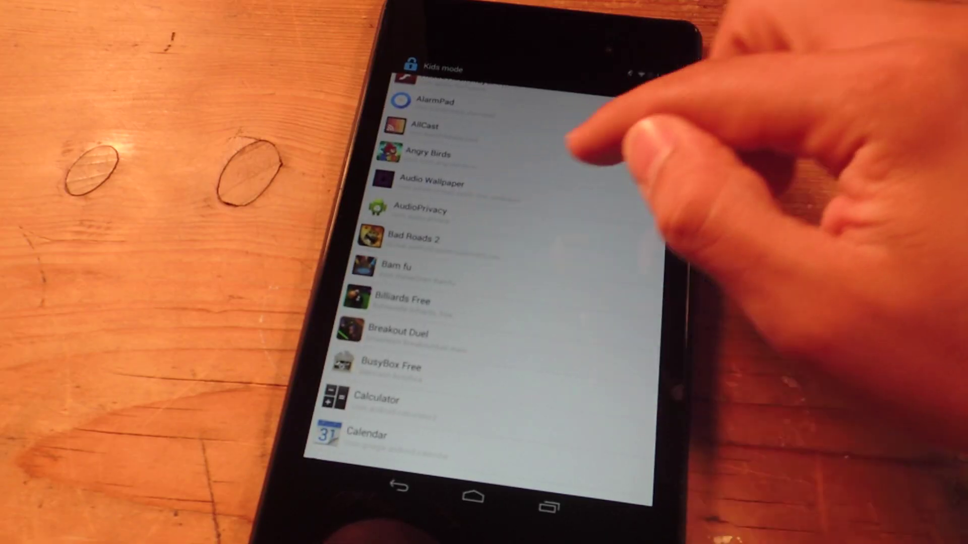
click(412, 243)
Step: Assign Netflix to Shortcut 3, finding it through the app search
click(454, 141)
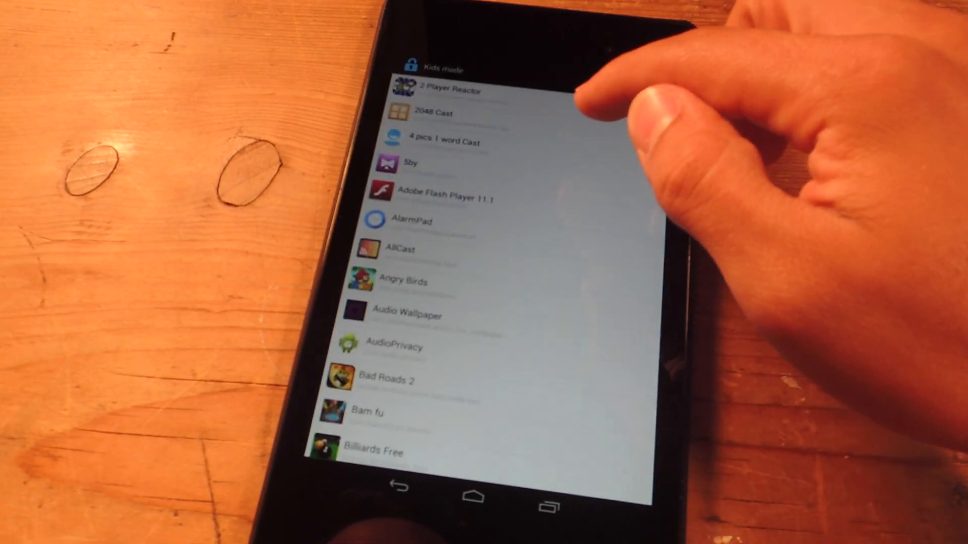
drag(530, 317, 529, 250)
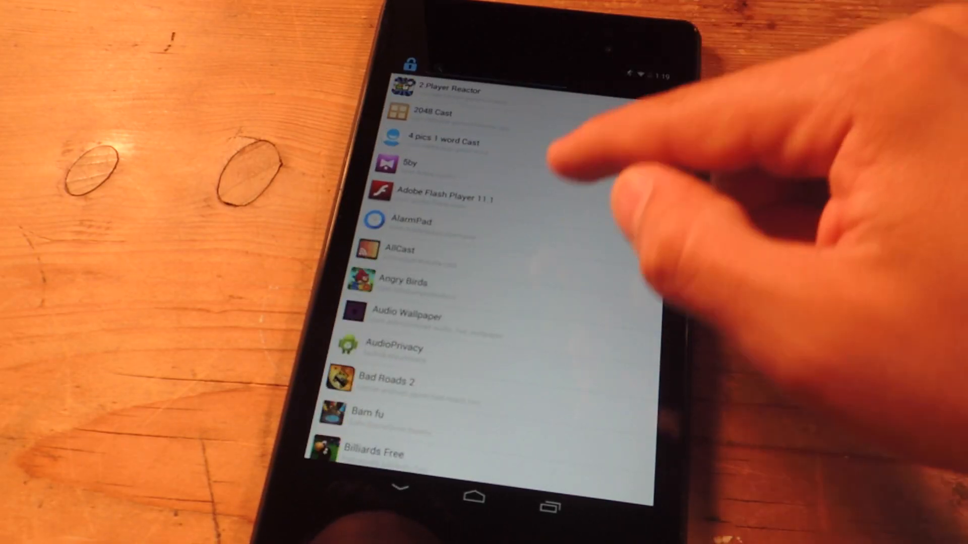
click(657, 89)
text(e)
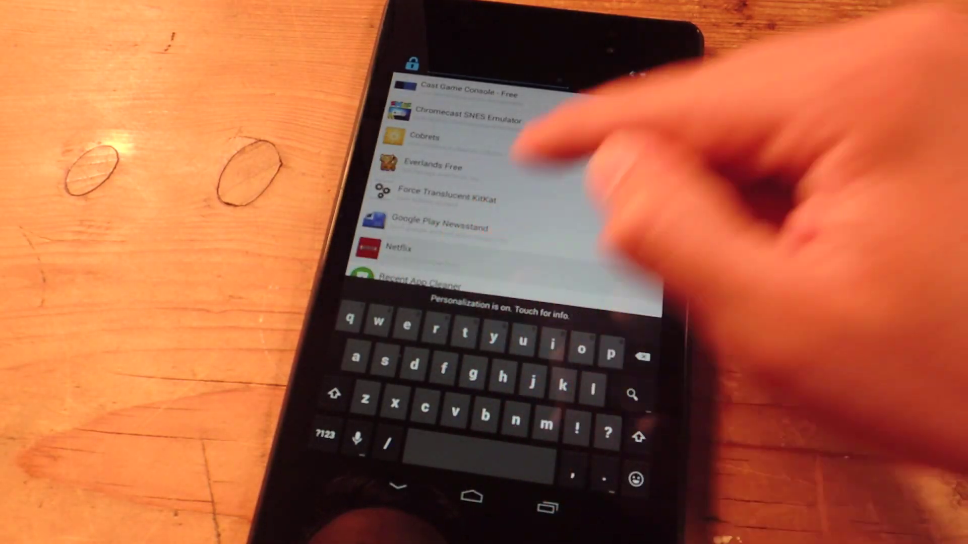
click(401, 247)
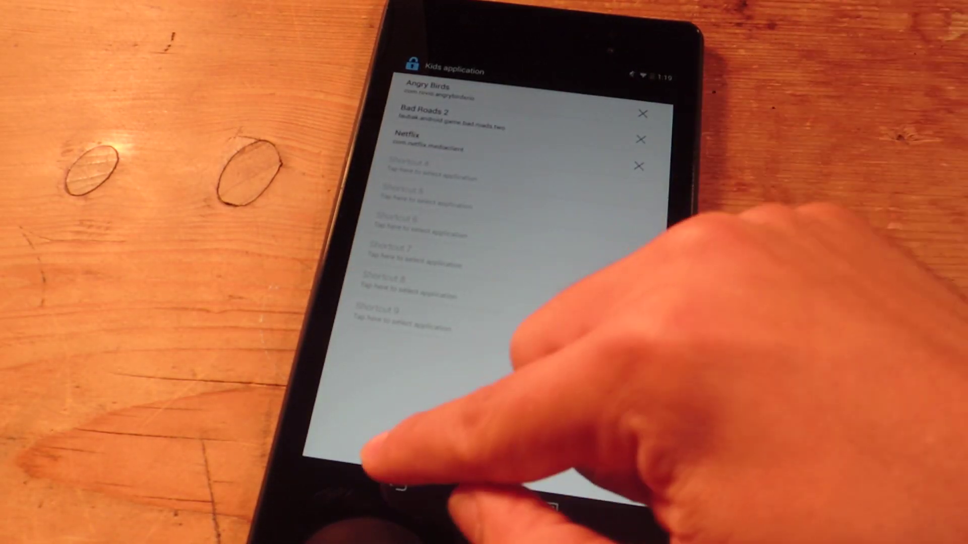
Step: Return to Kids mode settings and enable the restricted kids launcher
click(397, 484)
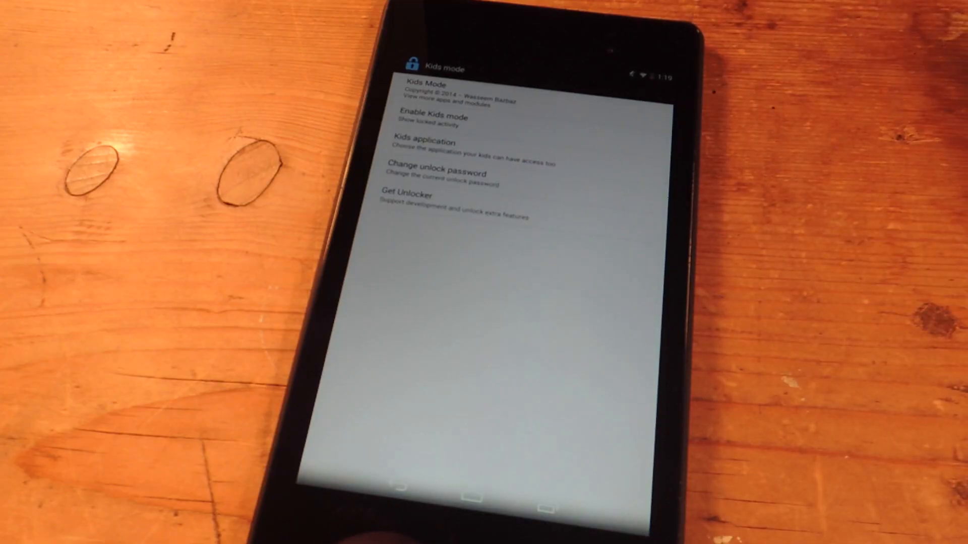
click(560, 114)
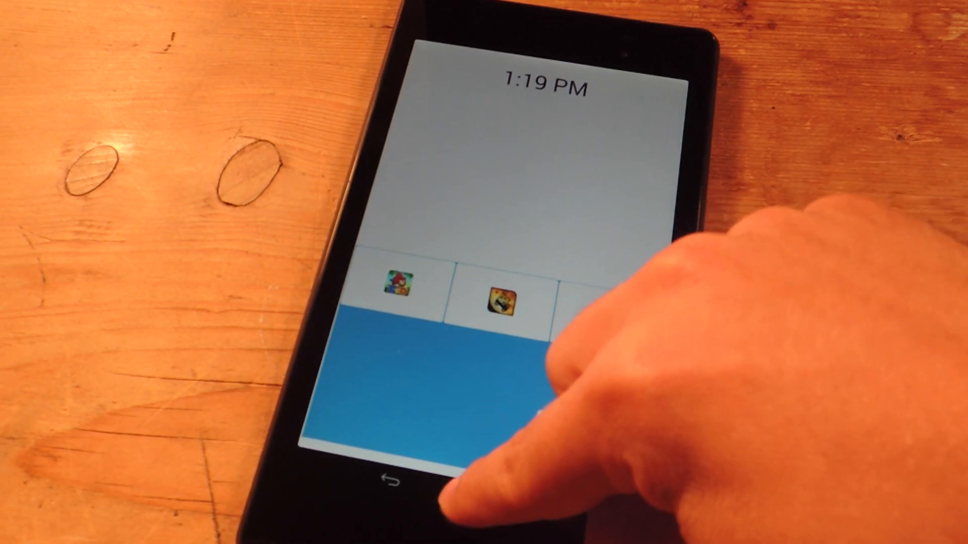
click(606, 320)
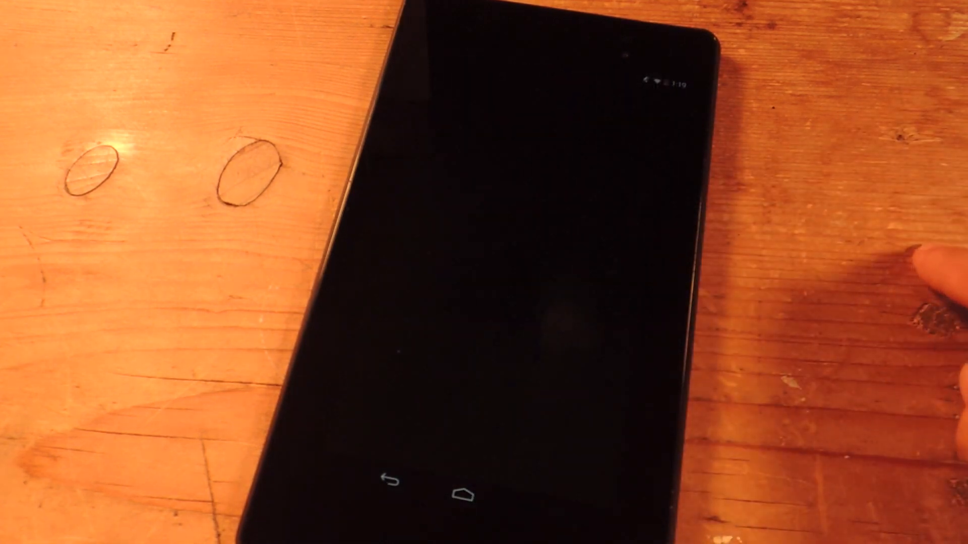
click(461, 493)
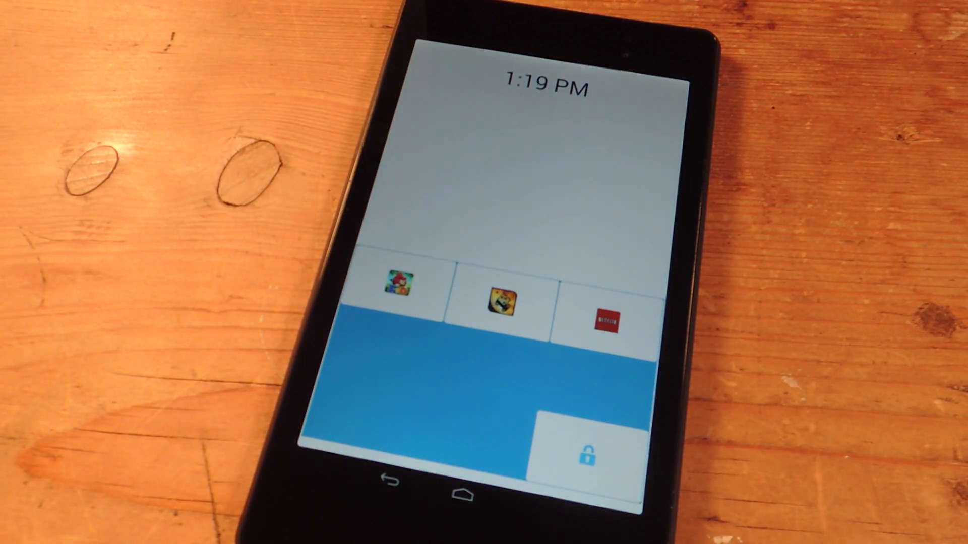
click(606, 319)
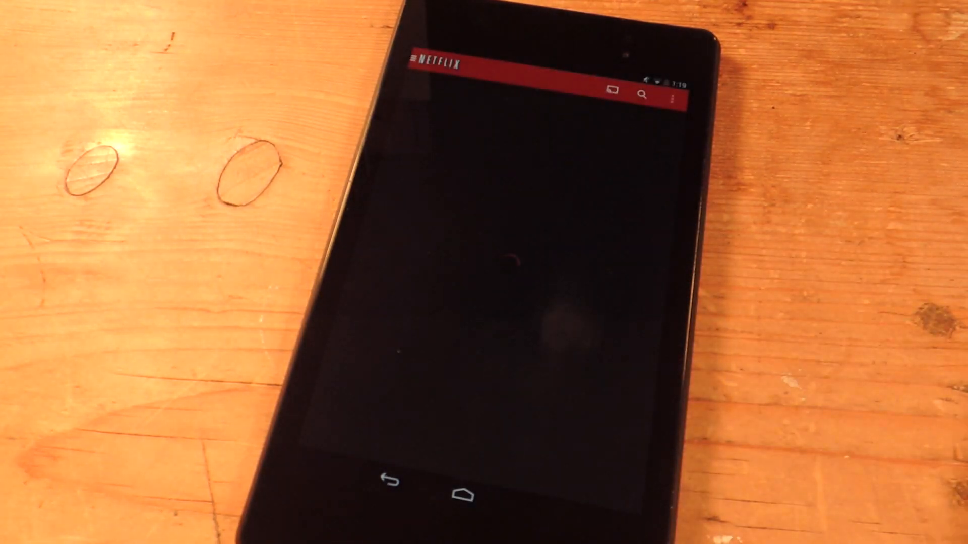
click(462, 493)
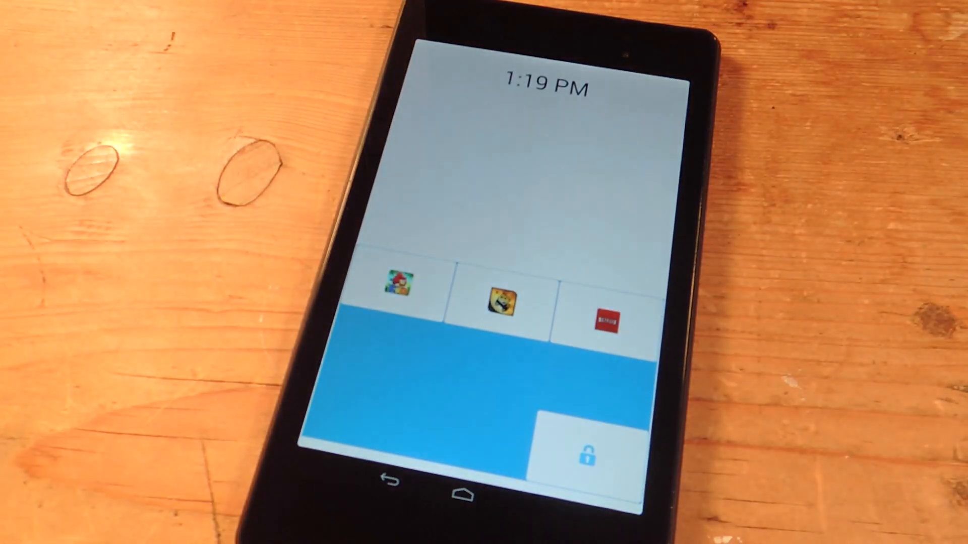